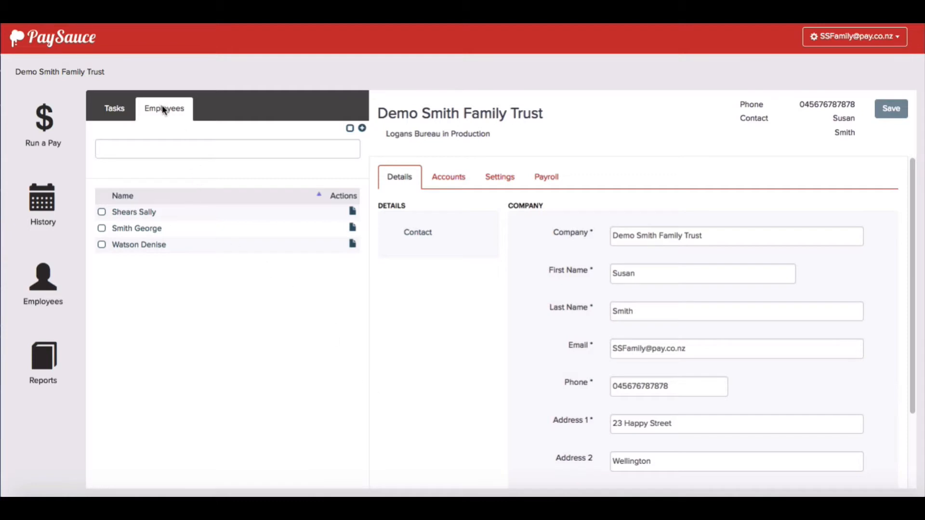
Start a new employee from the + icon above the Employees list
left_click(362, 130)
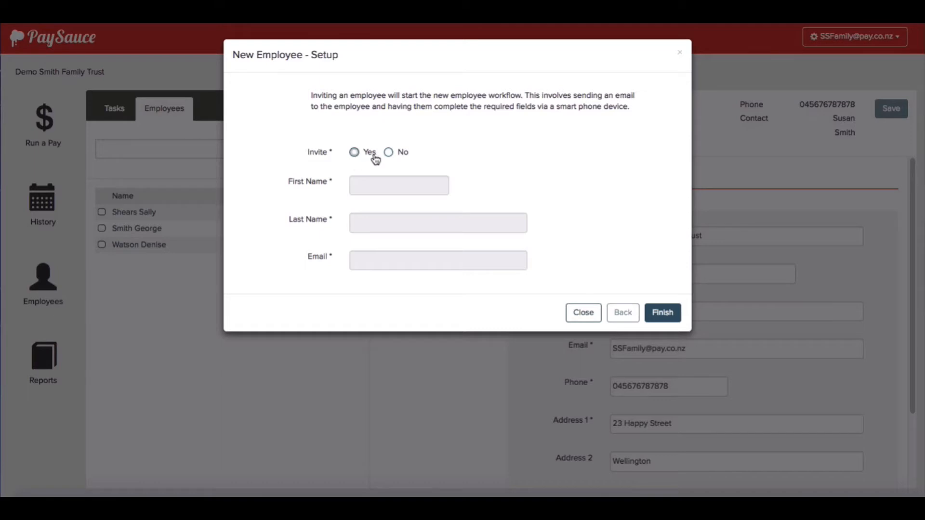
Set Invite to No and continue to step 2 of 4, Personal and Employment Details
left_click(389, 152)
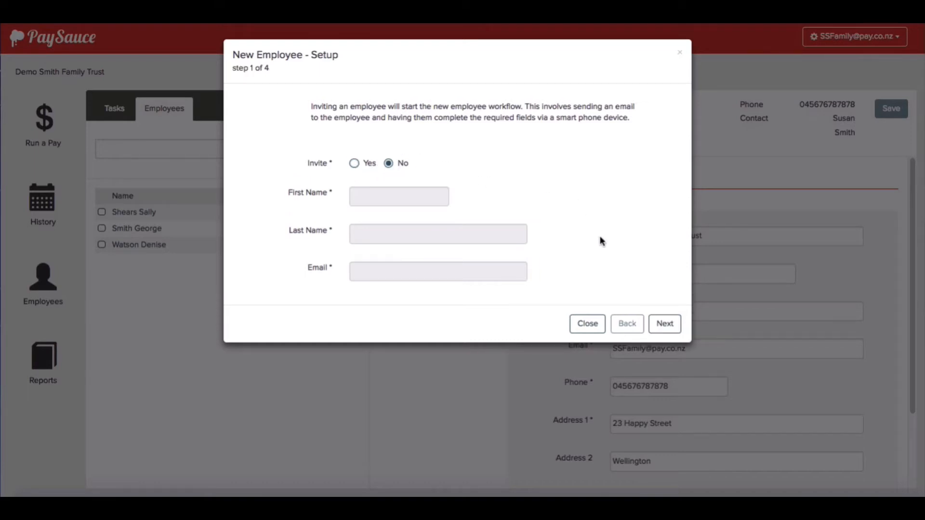
left_click(663, 325)
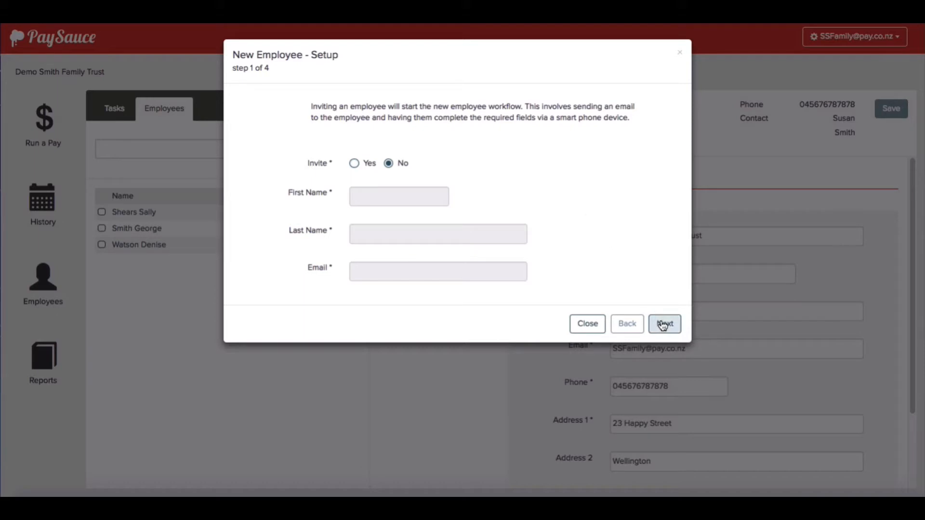
left_click(398, 111)
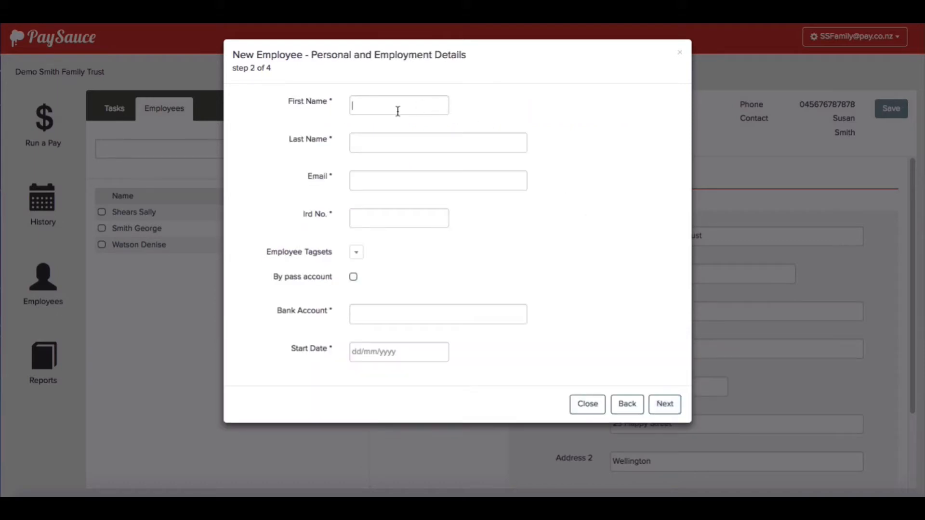
Enter the employee's first and last name, e-mail address, IRD number and bank account number
key("Tab")
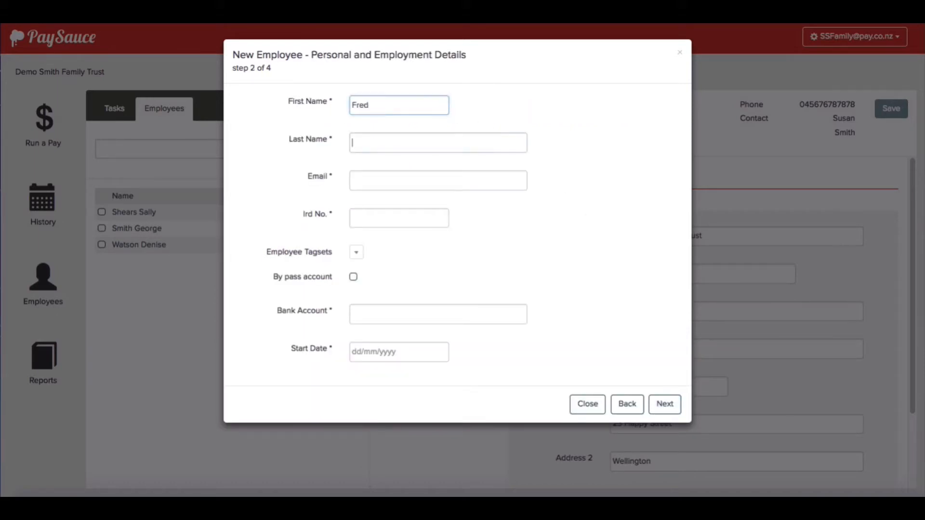
key("Tab")
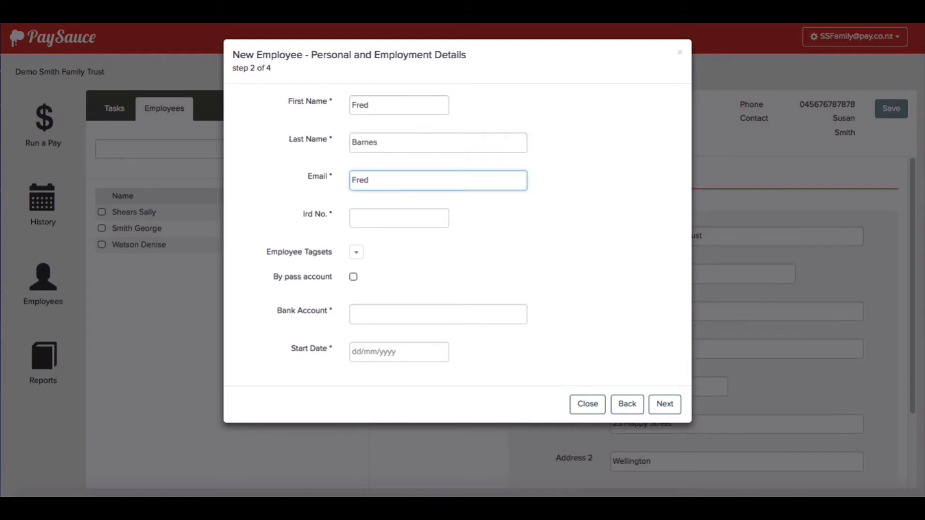
left_click(379, 219)
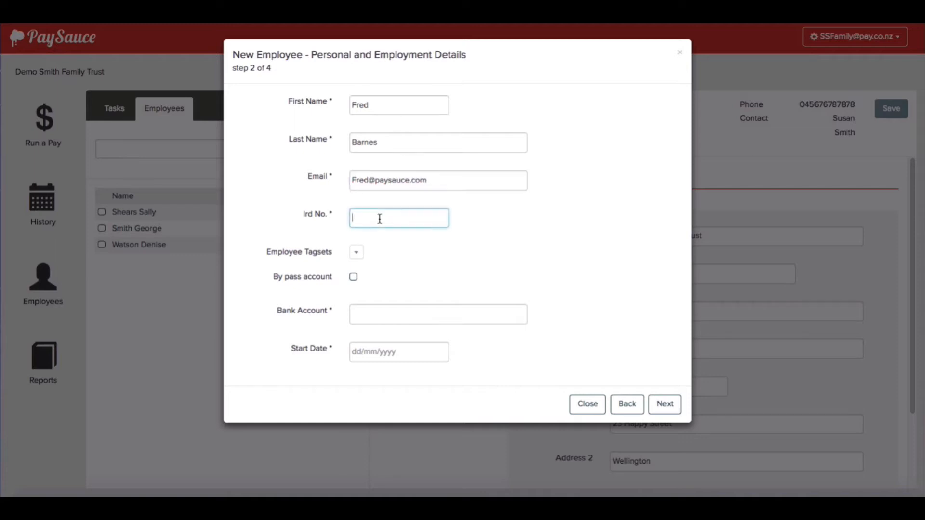
left_click(384, 314)
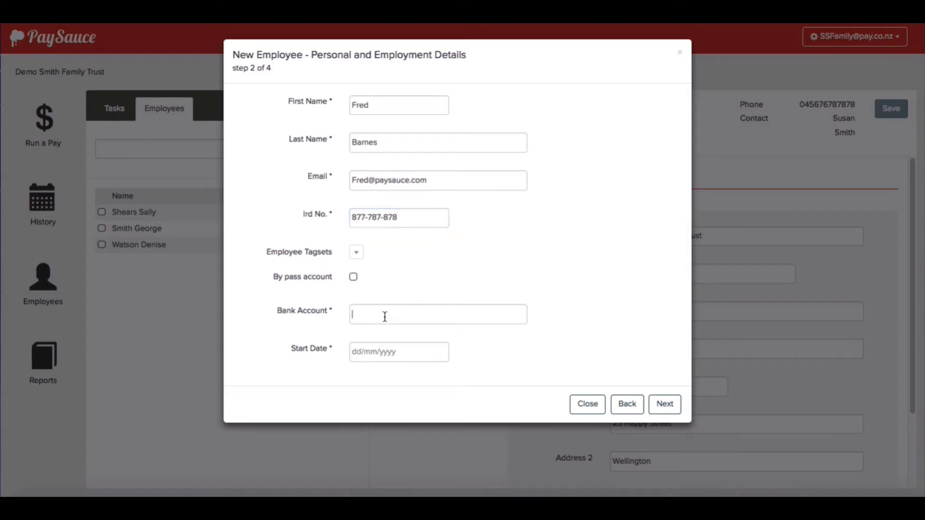
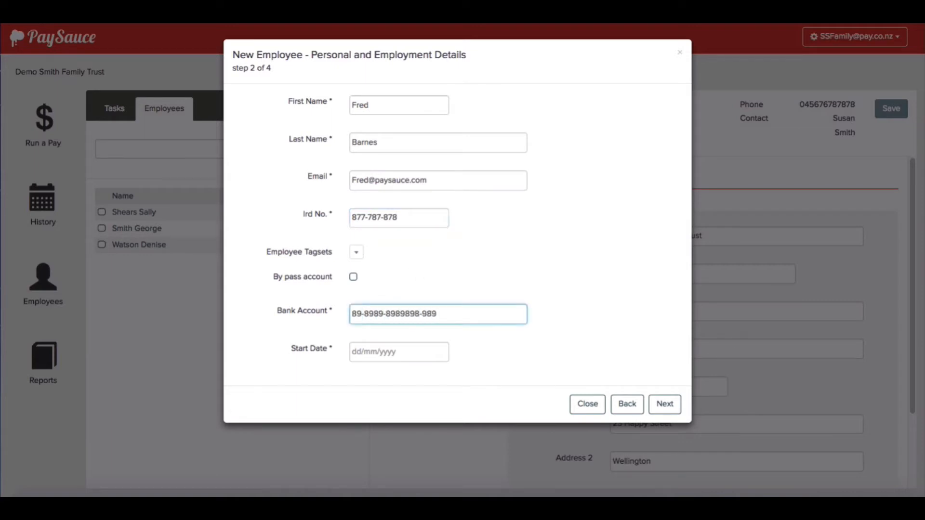
Set the start date to 27/11/2017 and continue to Employee Settings
left_click(474, 363)
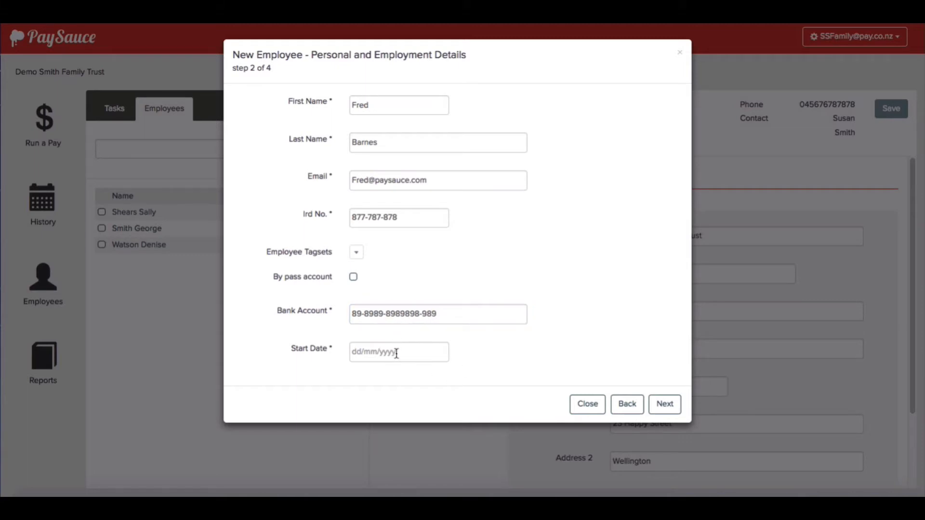
left_click(397, 353)
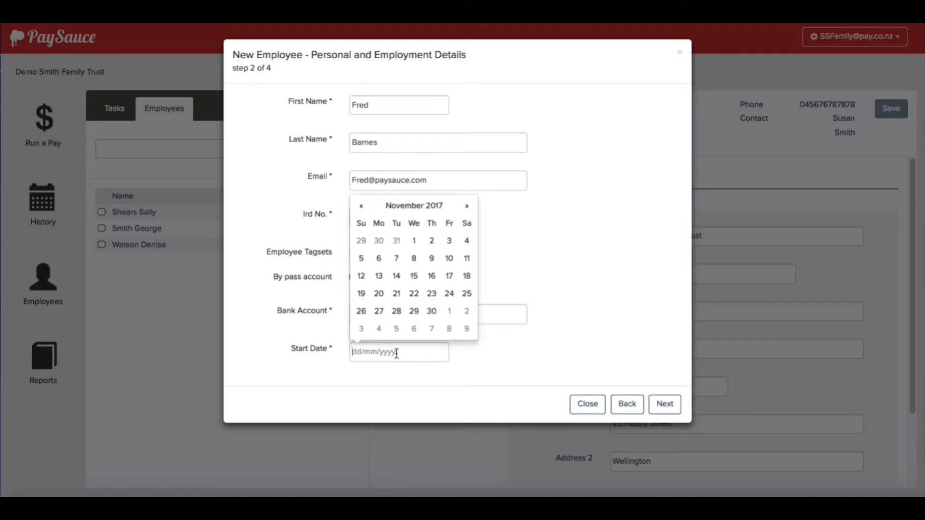
left_click(379, 312)
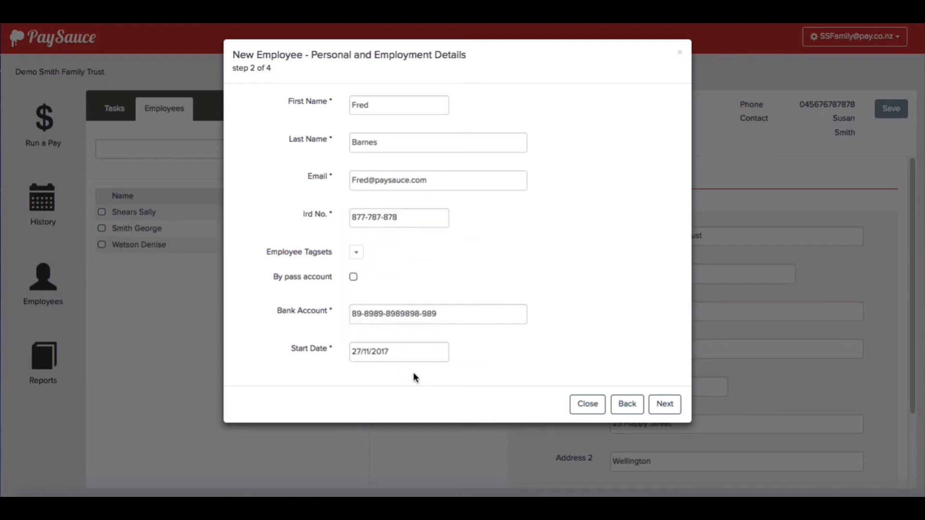
left_click(664, 405)
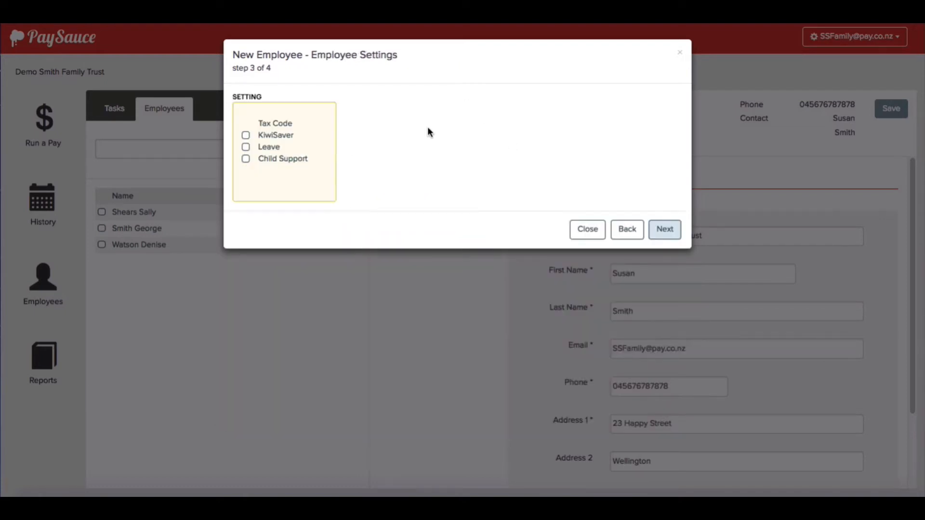
Set the tax code to M and tick KiwiSaver for the employee
left_click(287, 126)
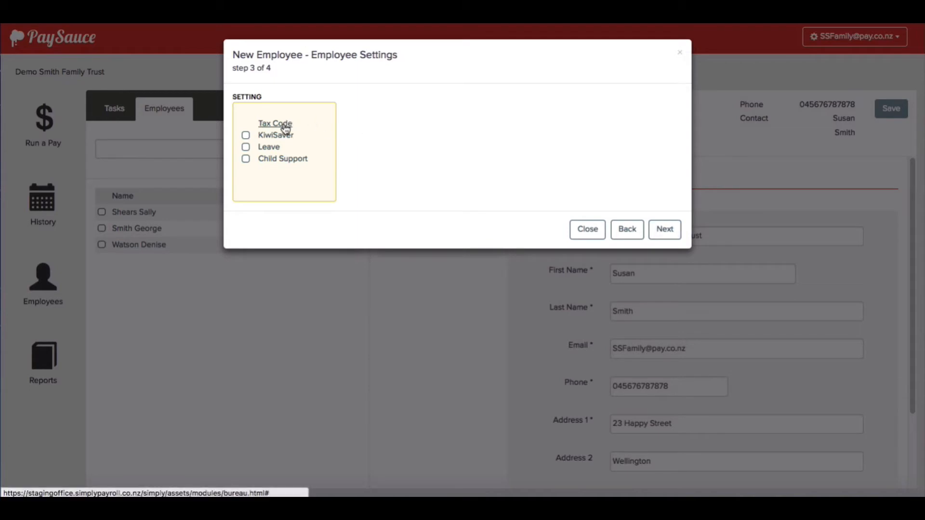
left_click(461, 126)
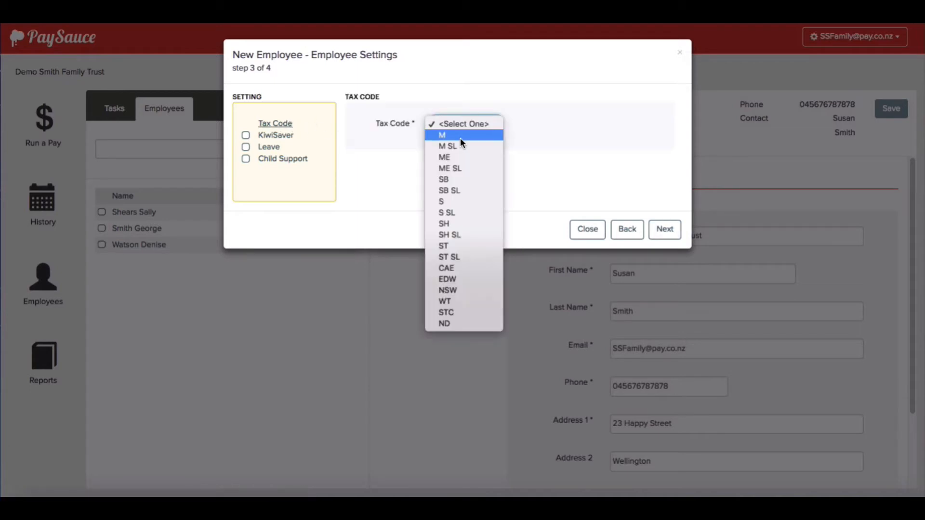
left_click(458, 135)
left_click(413, 190)
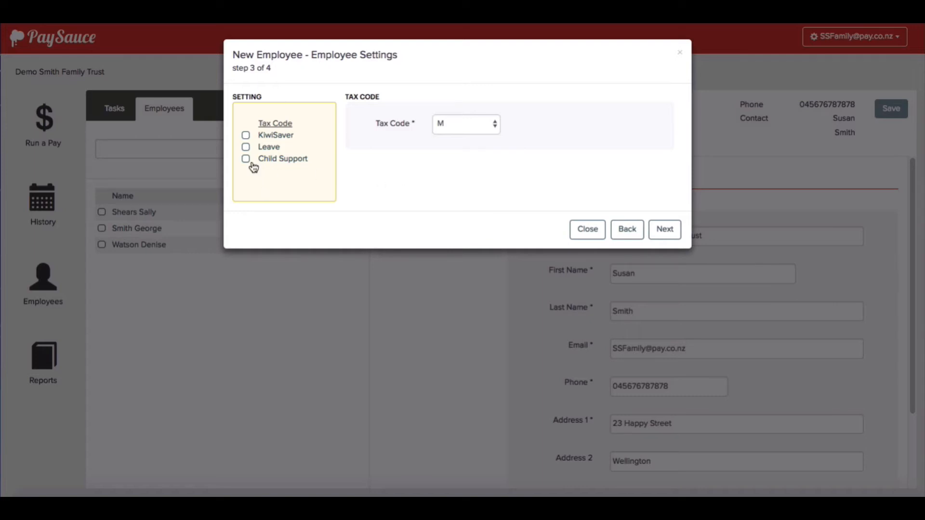
left_click(246, 136)
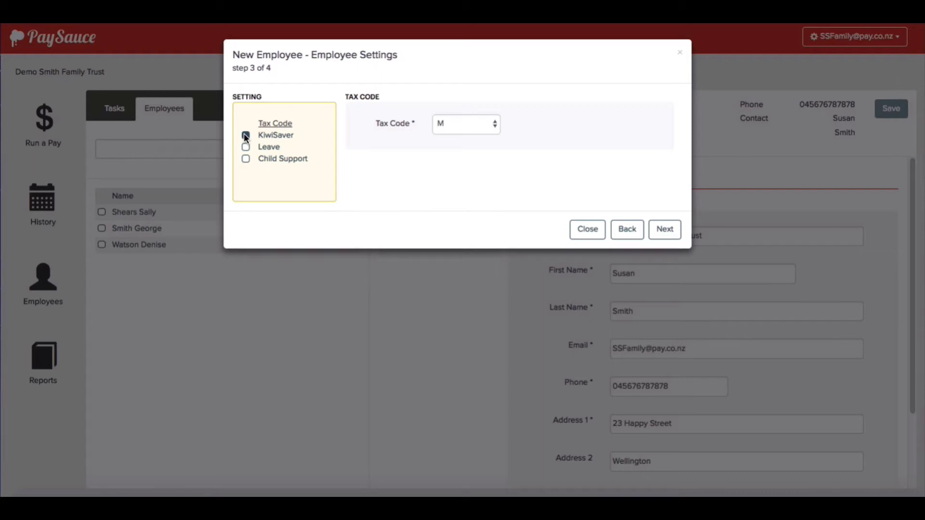
Set the KiwiSaver deduction rate to 4% and the contribution to 3%
left_click(279, 136)
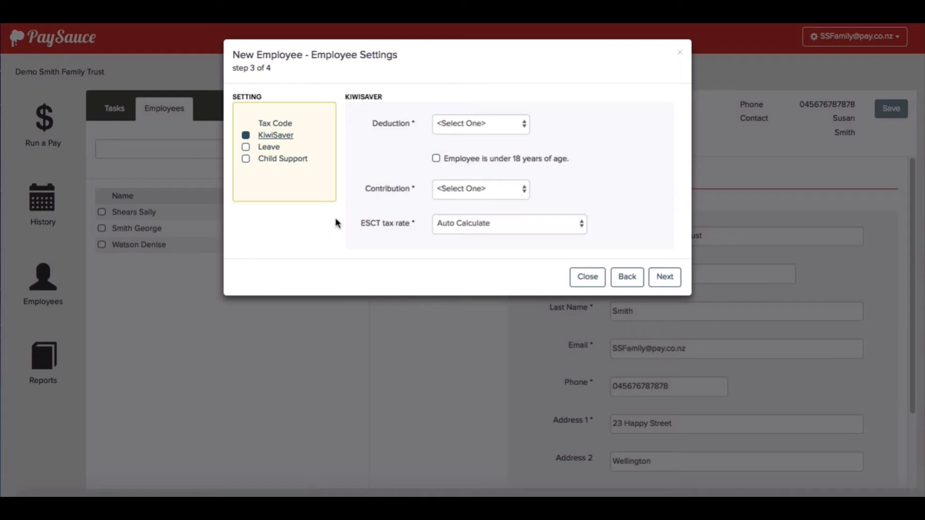
left_click(498, 127)
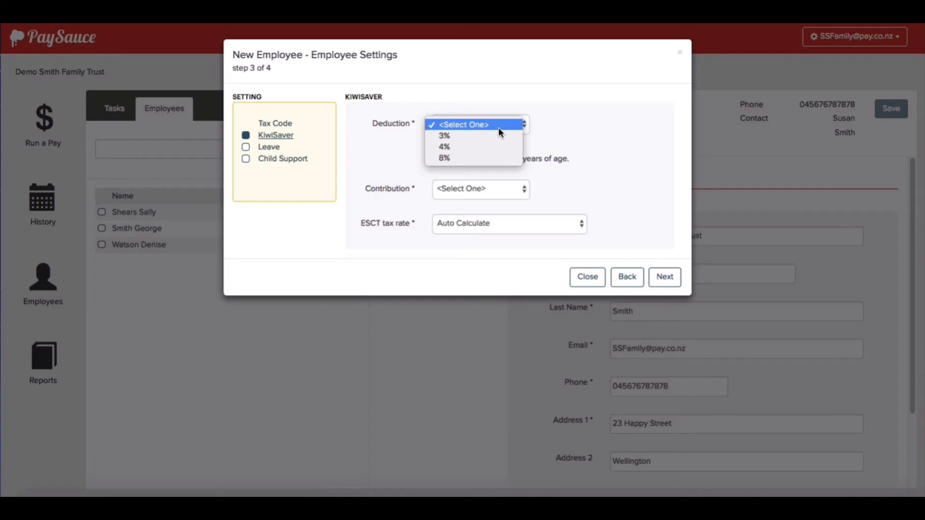
left_click(498, 147)
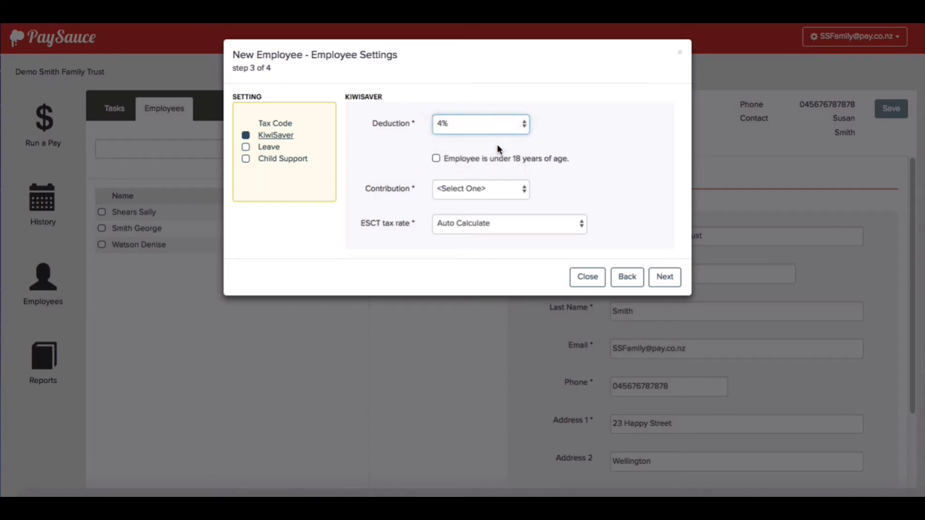
left_click(512, 191)
left_click(497, 201)
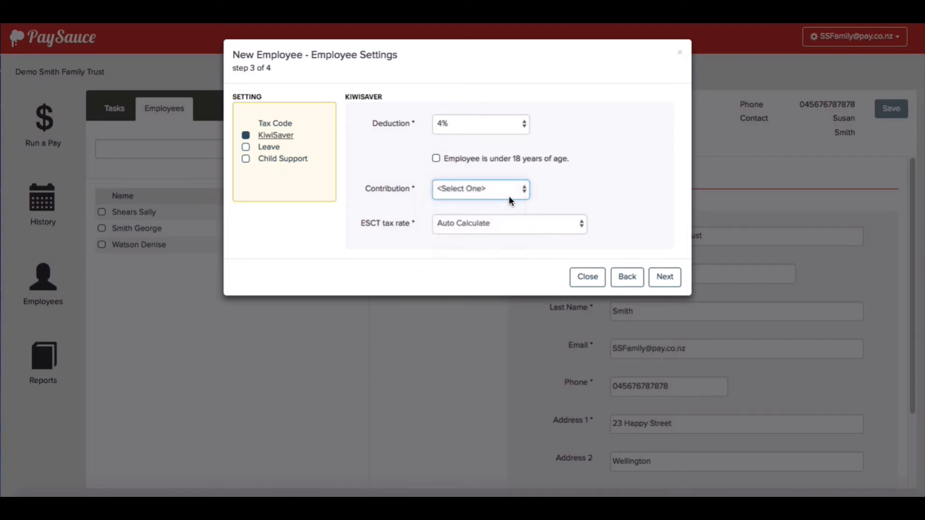
Turn on Leave for the employee and show its leave settings
left_click(567, 195)
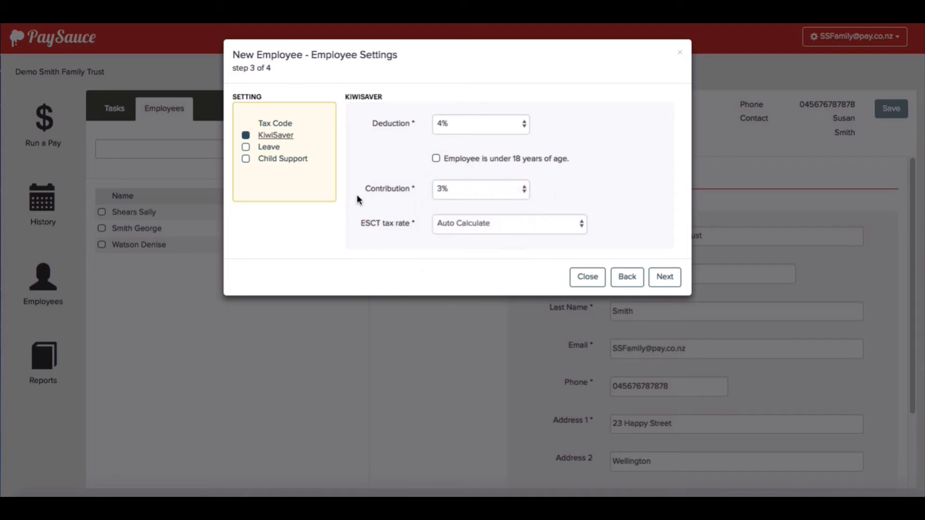
left_click(245, 146)
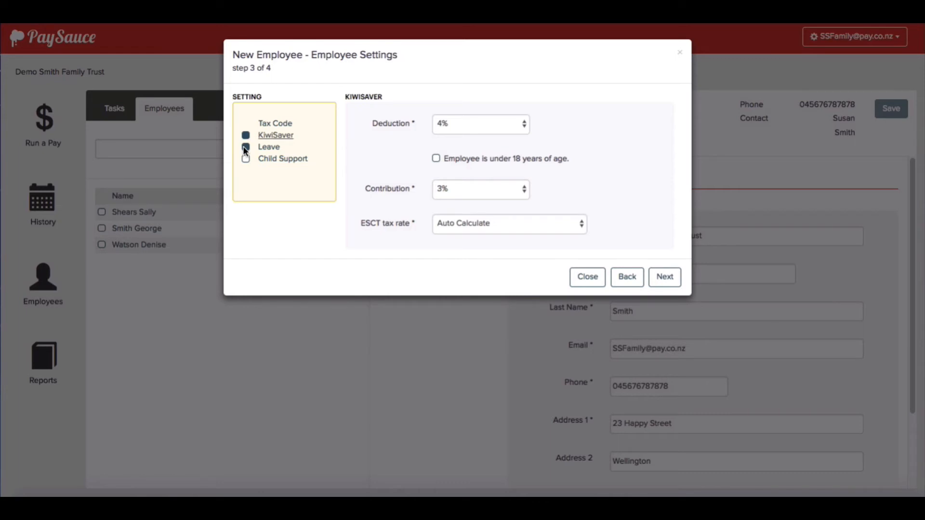
left_click(269, 147)
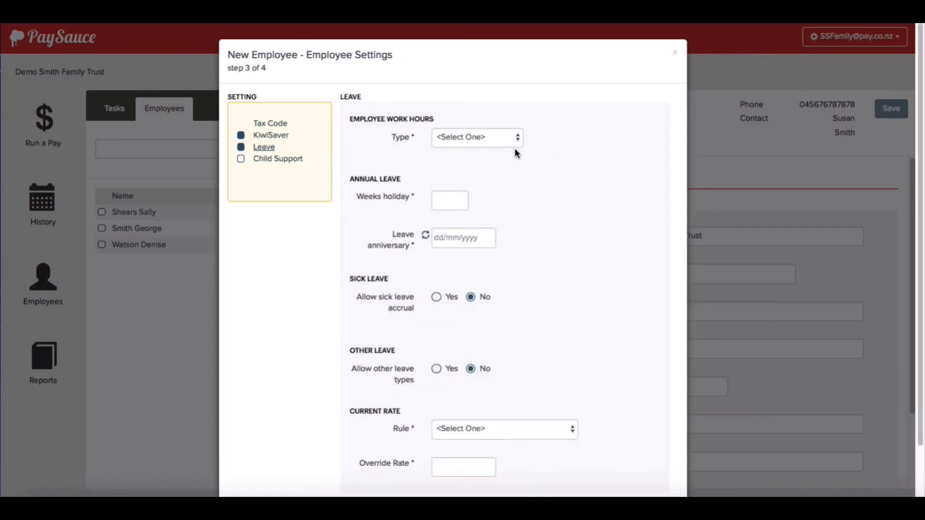
Set the work hours type to Varied Hours with 0 days paid
left_click(495, 140)
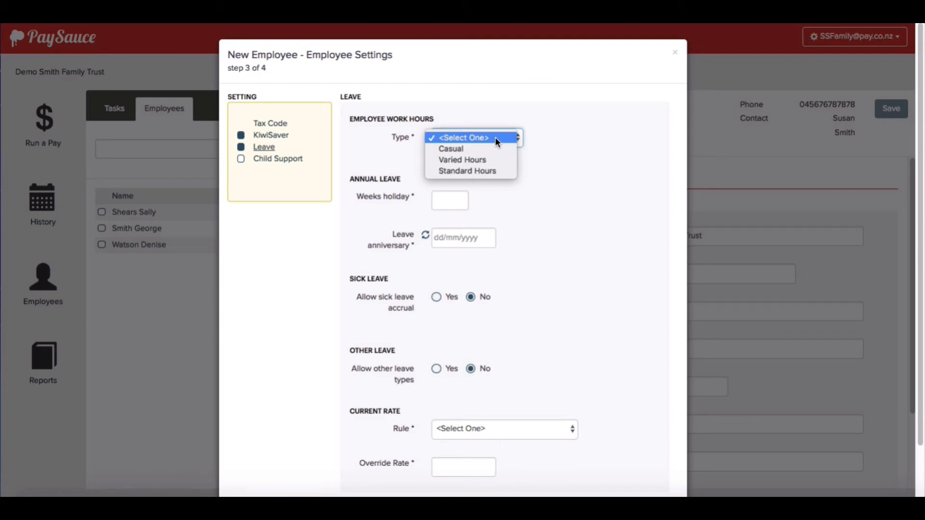
left_click(494, 160)
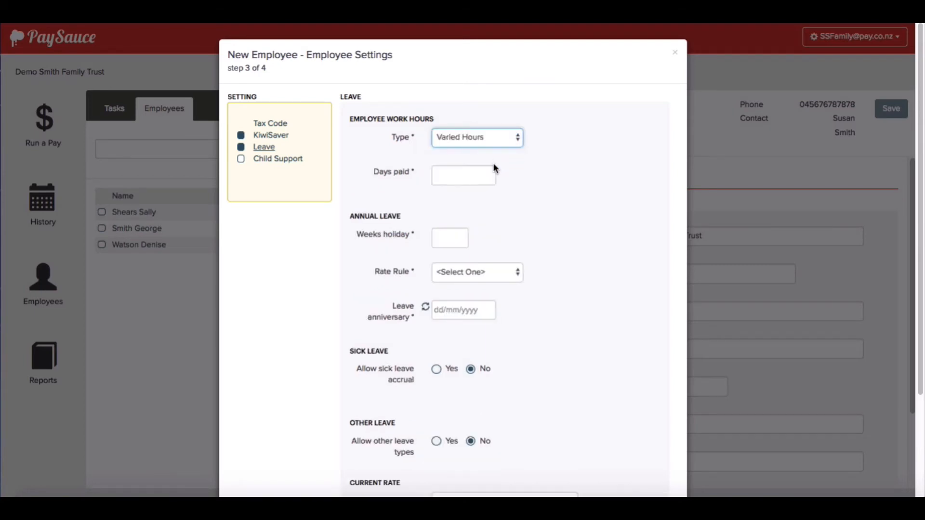
left_click(463, 178)
type("0")
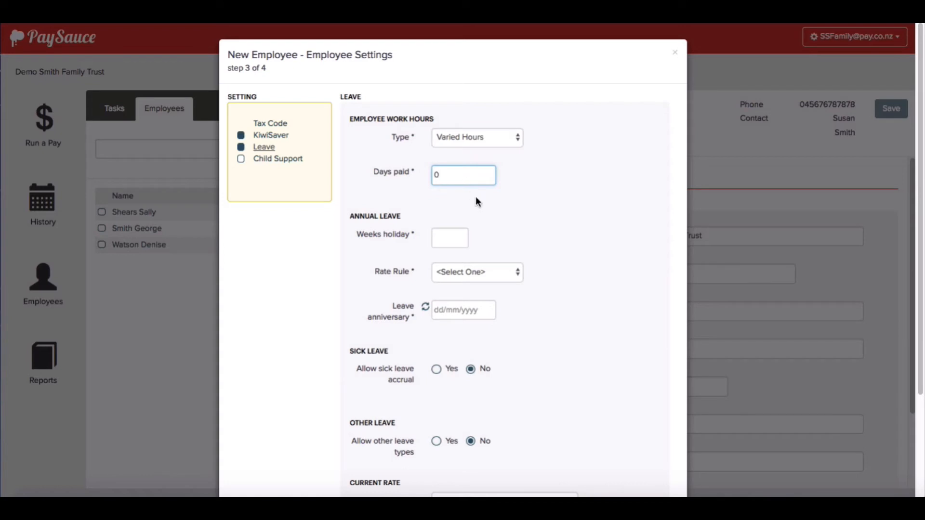
left_click(499, 224)
scroll(499, 224, "down", 1)
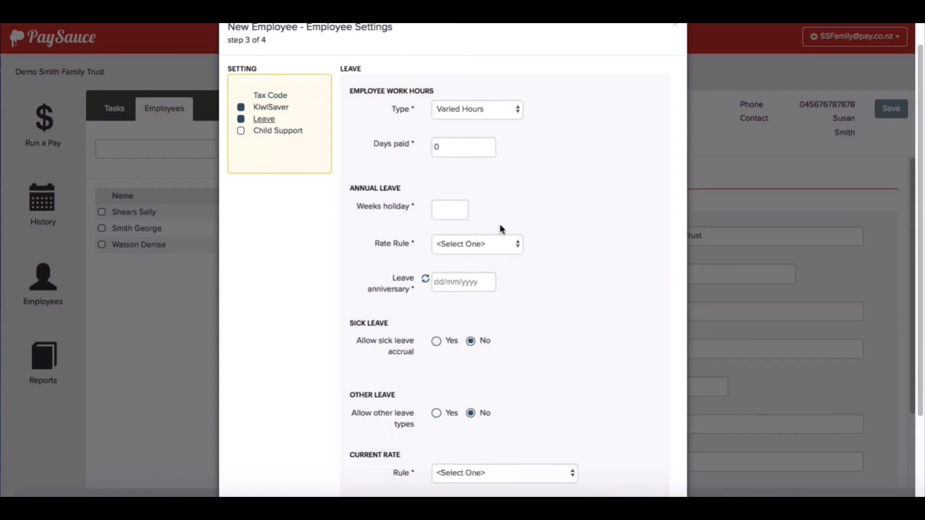
scroll(499, 224, "down", 1)
Give 4 weeks annual holiday under Average Rate+, with a 27/11/2018 leave anniversary
left_click(443, 169)
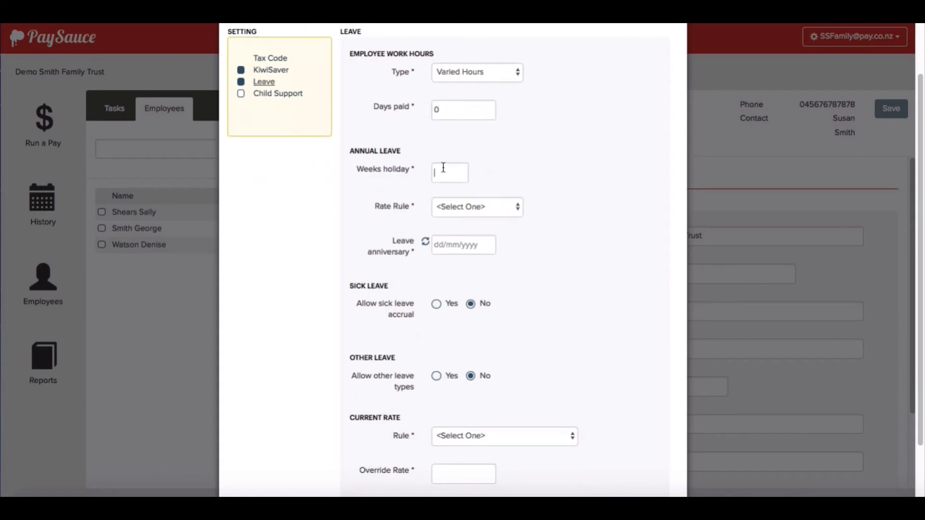
type("4")
left_click(508, 174)
left_click(501, 206)
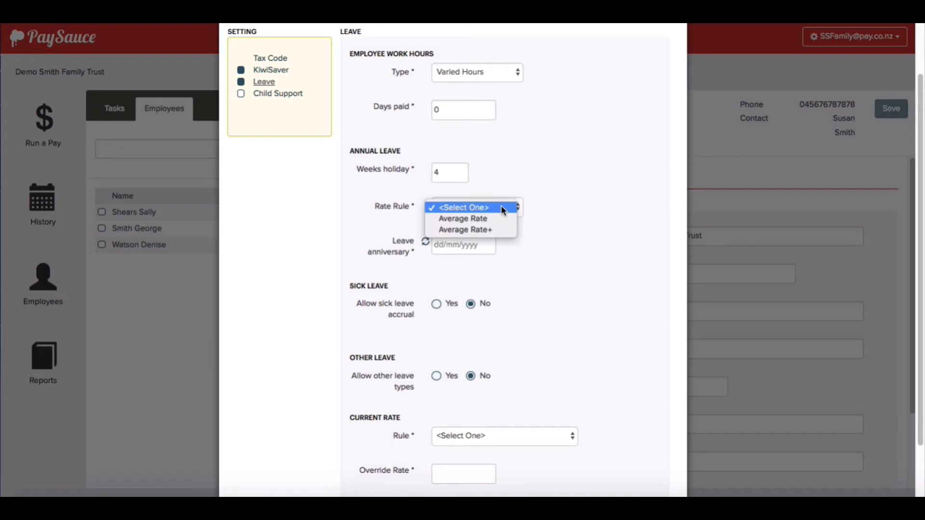
left_click(498, 230)
left_click(563, 202)
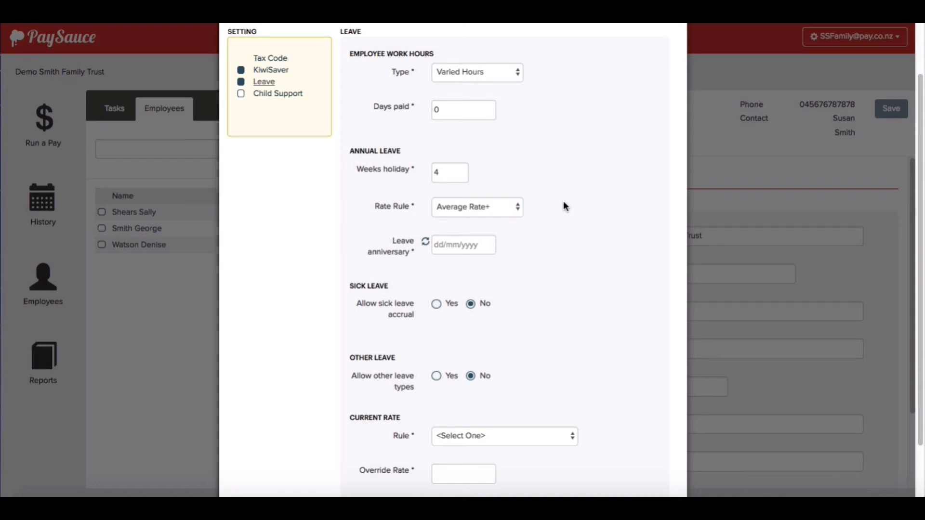
left_click(425, 242)
scroll(499, 268, "down", 2)
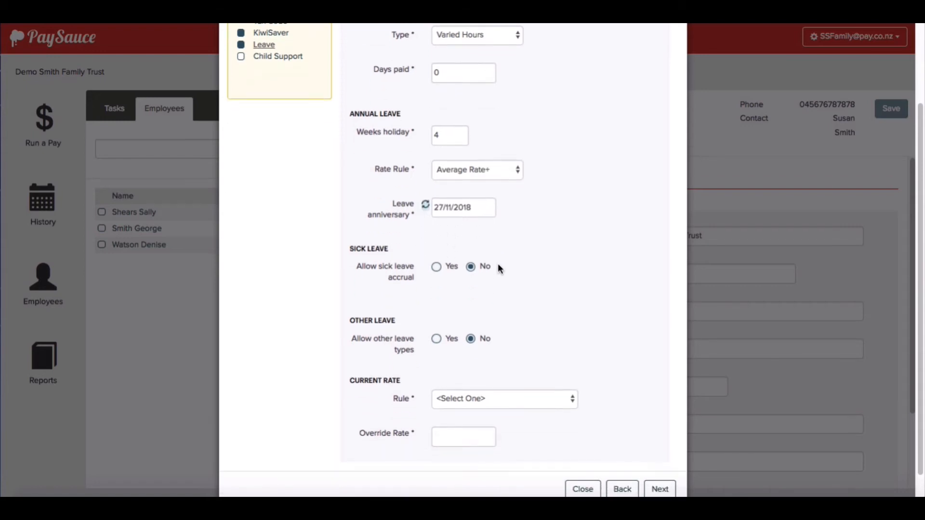
scroll(498, 264, "down", 1)
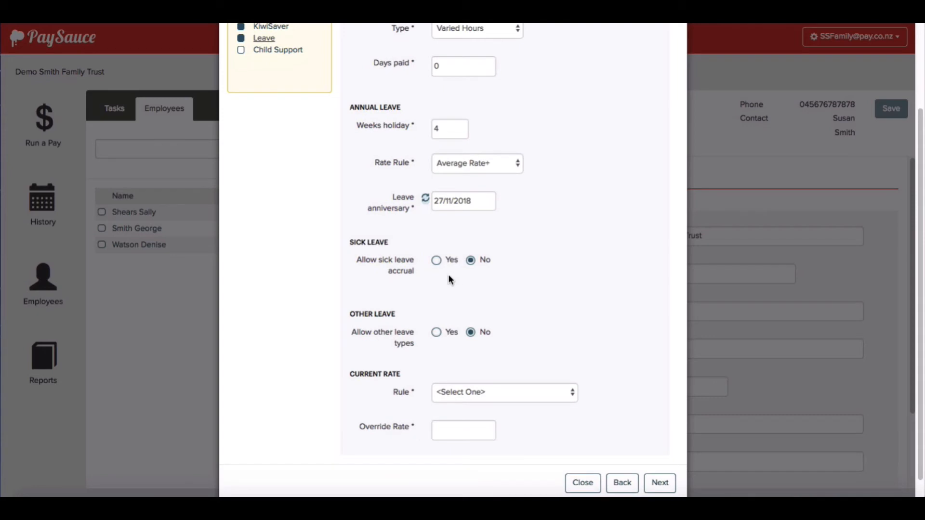
Allow sick leave accrual from 27/05/2018 and include Statutory, Lieu, Special and Bereavement leave
left_click(435, 261)
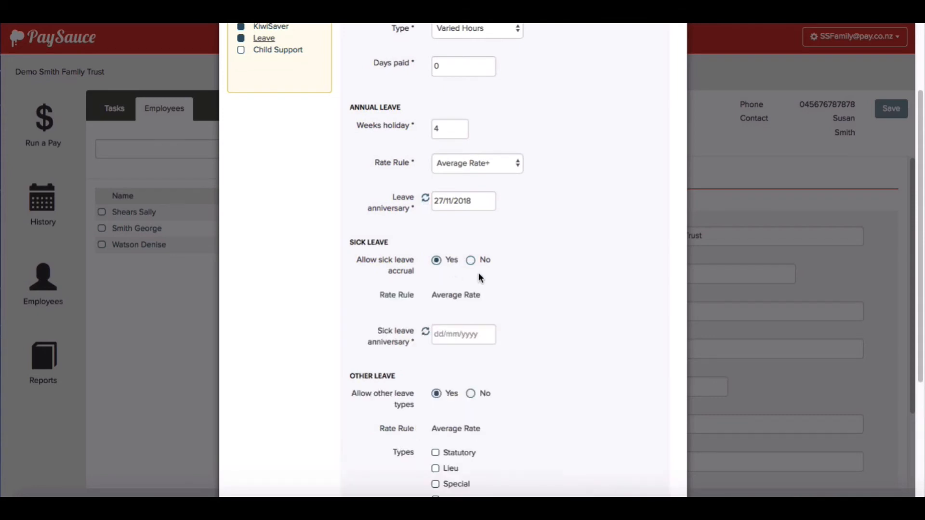
scroll(512, 279, "down", 3)
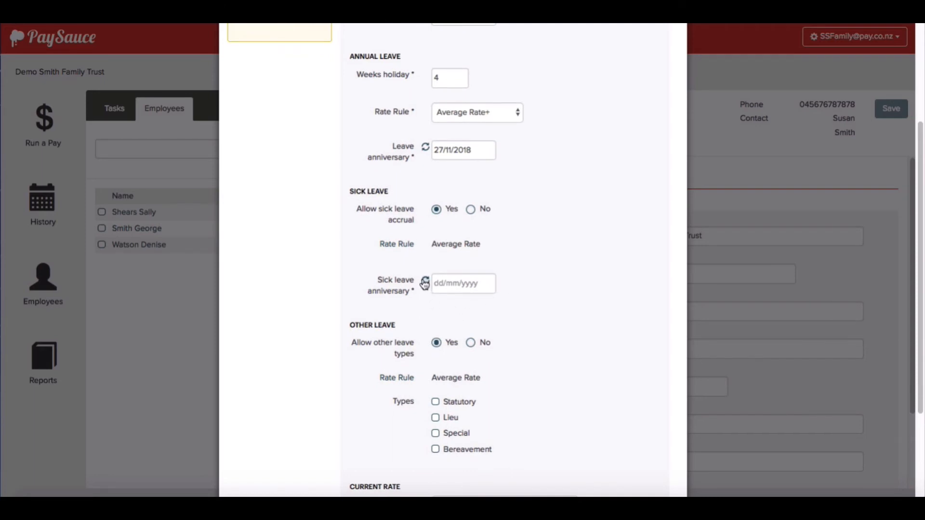
left_click(425, 282)
scroll(431, 308, "down", 3)
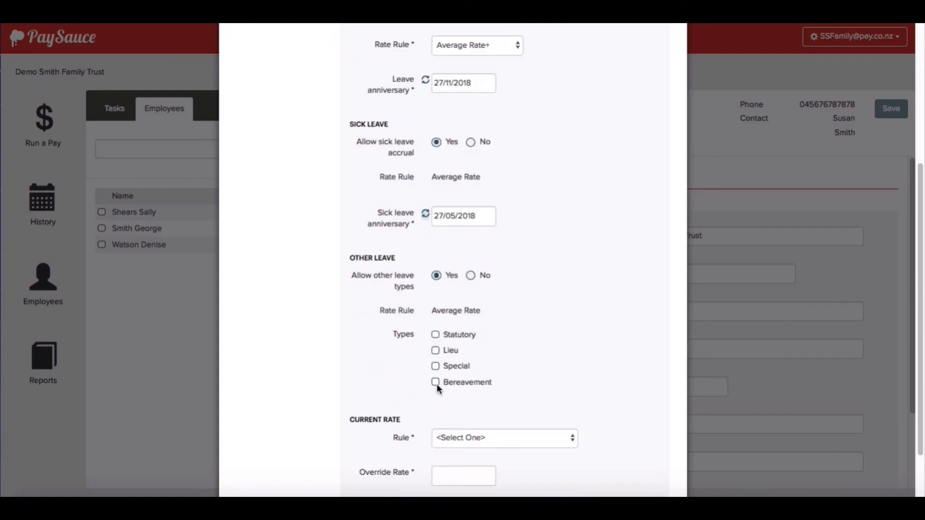
left_click(435, 329)
left_click(435, 346)
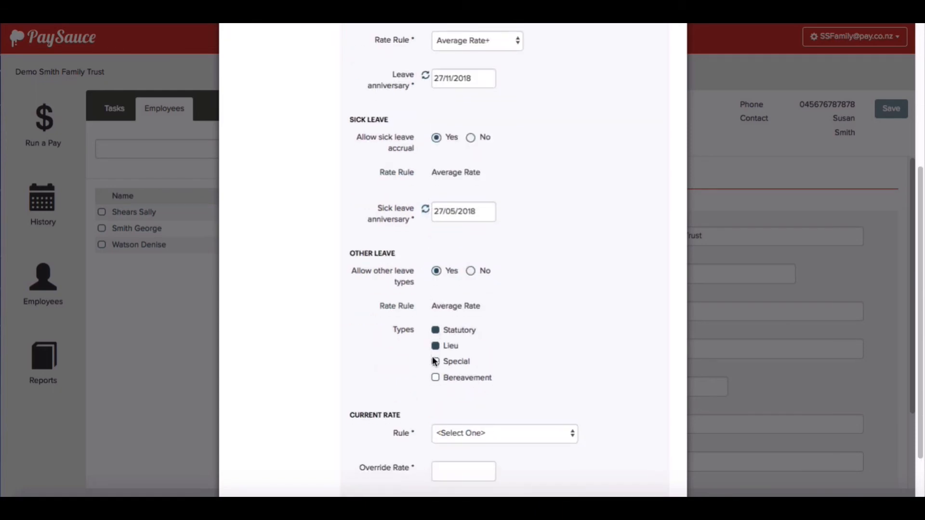
left_click(435, 361)
left_click(435, 378)
Set the current rate rule to Always use Primary Payment and move to Employee Payments
scroll(486, 370, "down", 3)
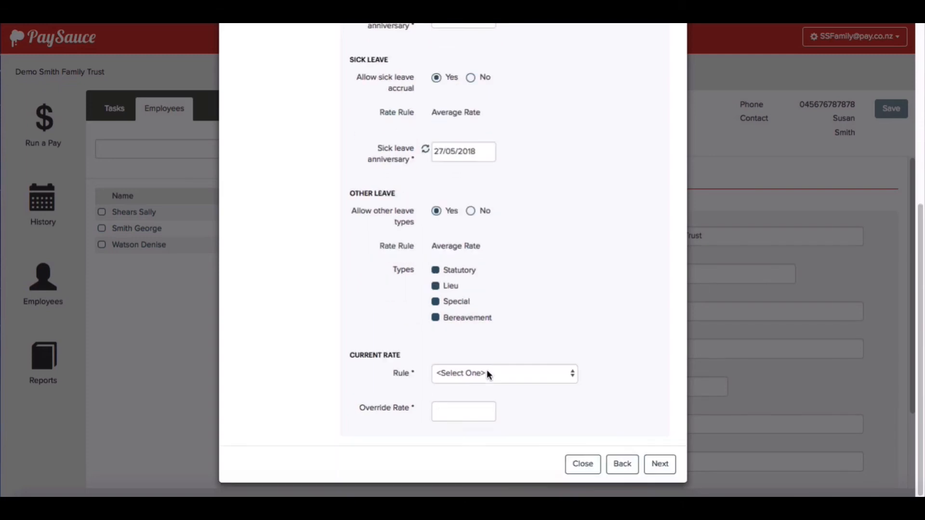
left_click(516, 374)
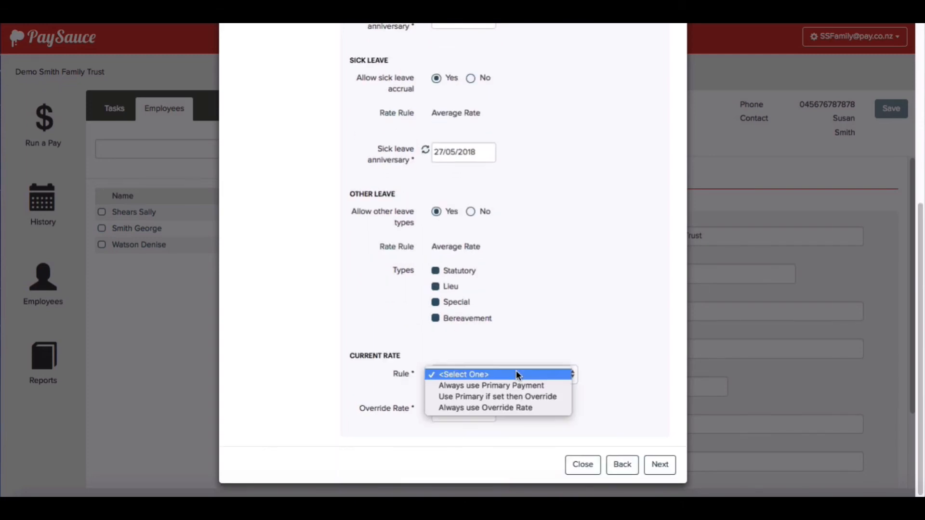
left_click(519, 384)
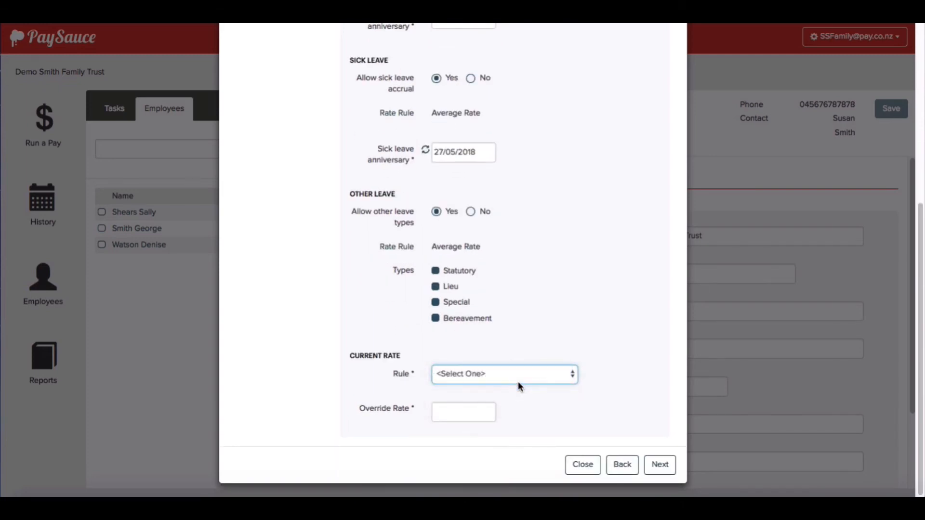
left_click(659, 464)
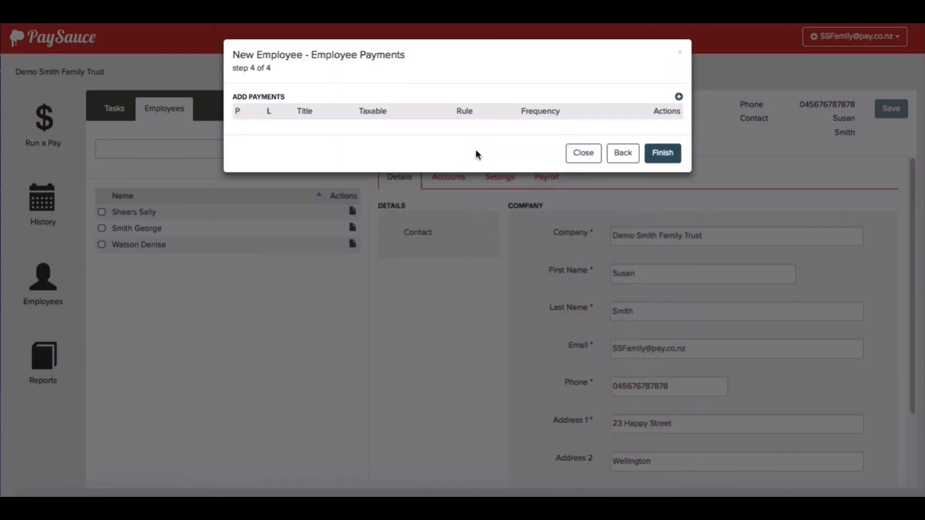
Add a new payment with the Hourly rule and Variable frequency
left_click(678, 98)
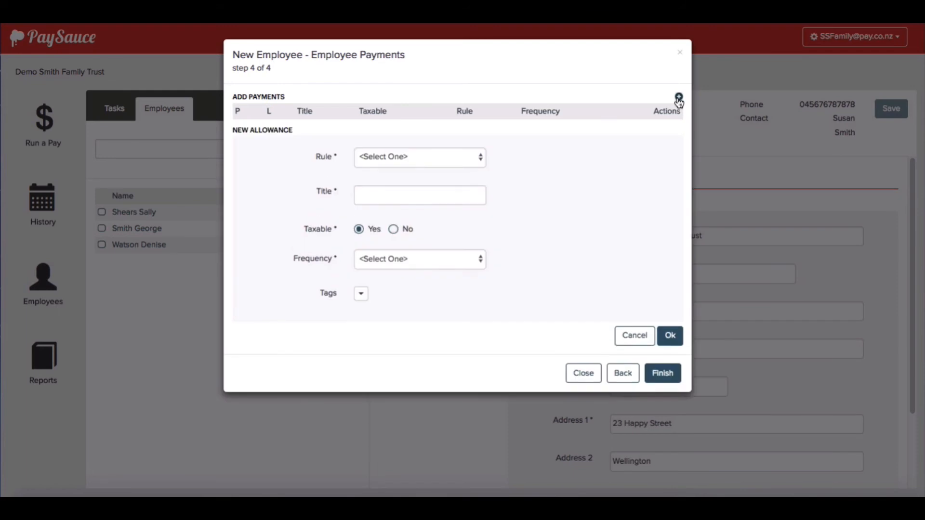
left_click(446, 162)
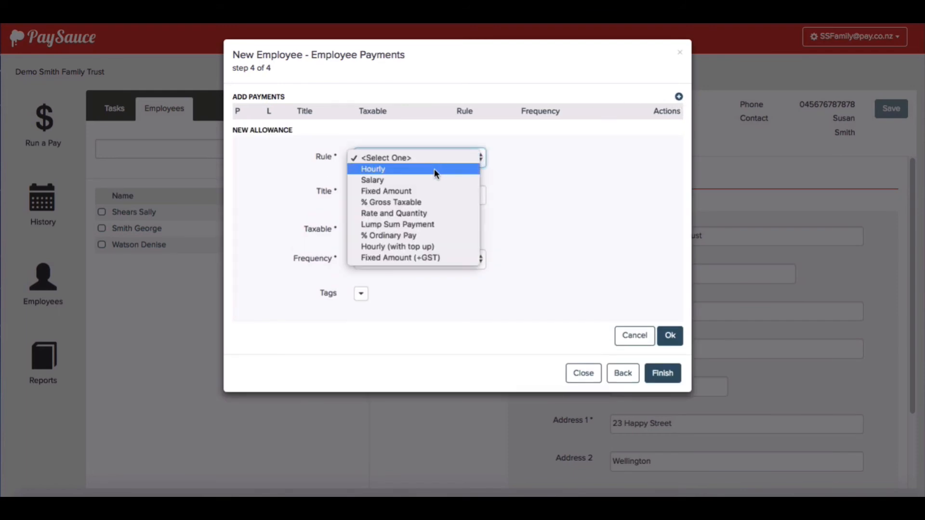
left_click(435, 168)
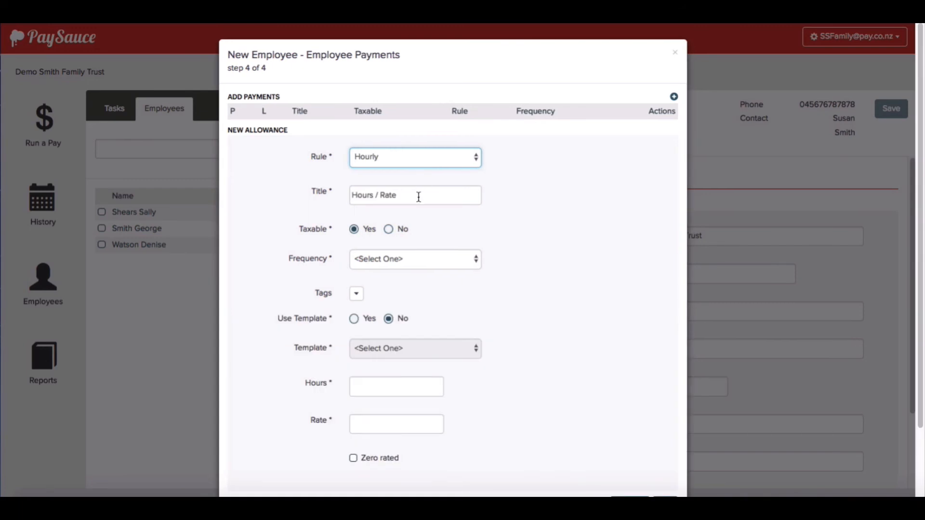
left_click(412, 257)
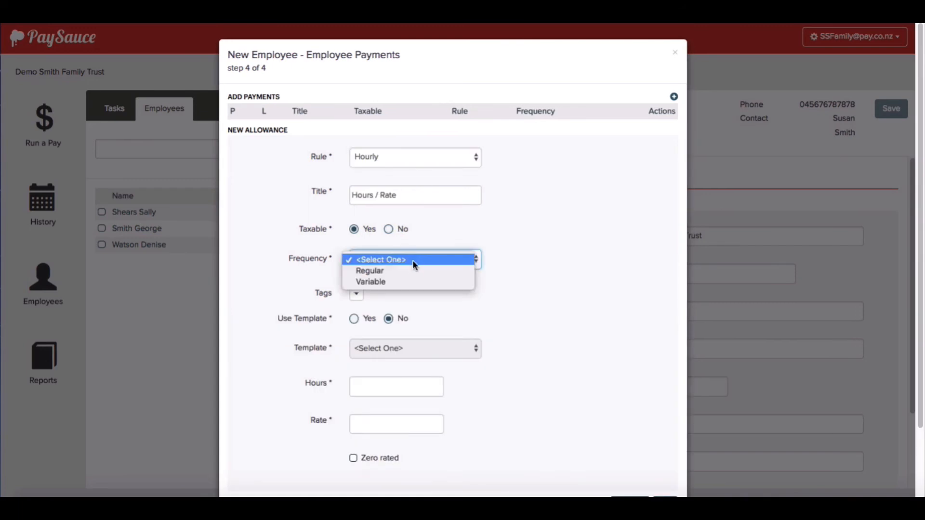
left_click(414, 282)
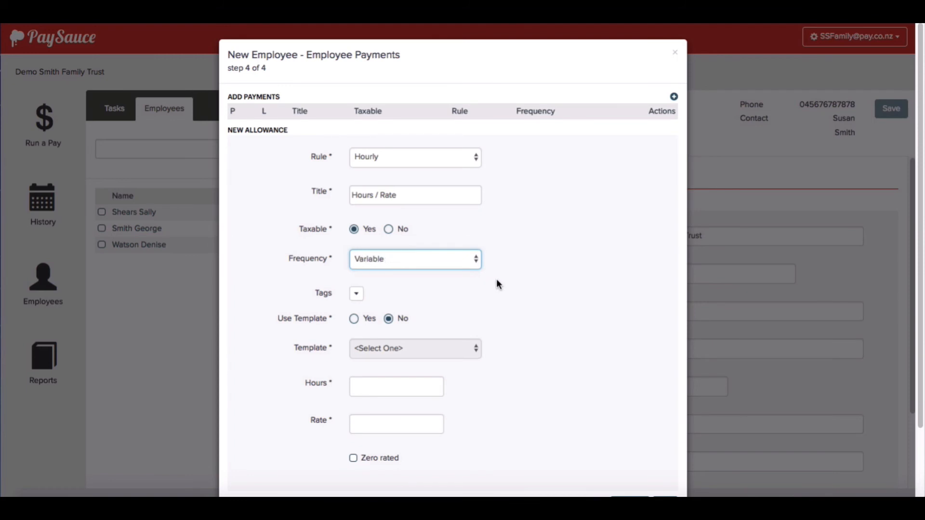
scroll(497, 282, "down", 2)
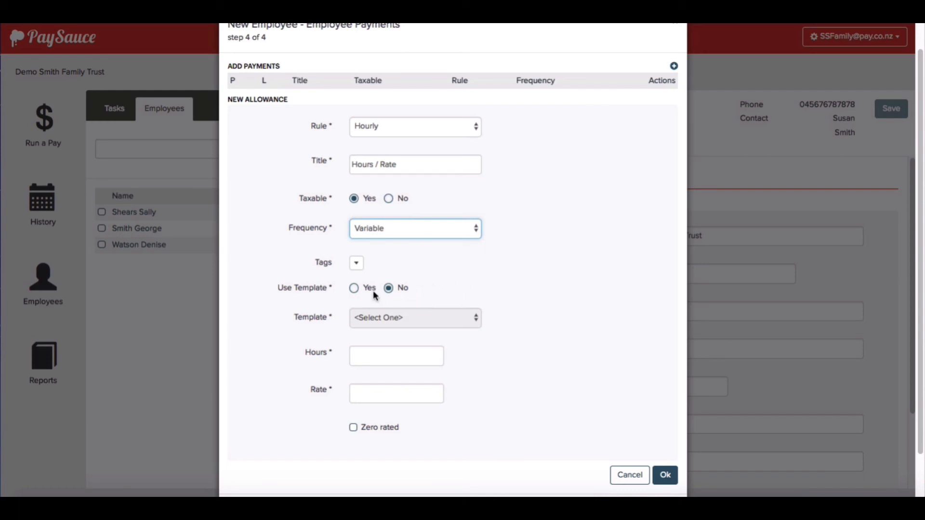
Base it on the Timesheet template with 0 hours at a 17.50 rate, and save
left_click(354, 288)
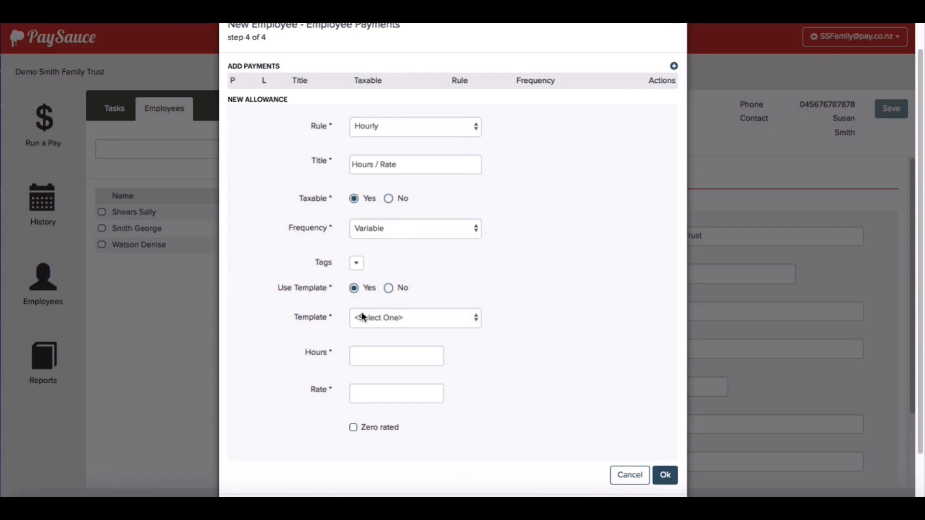
left_click(424, 317)
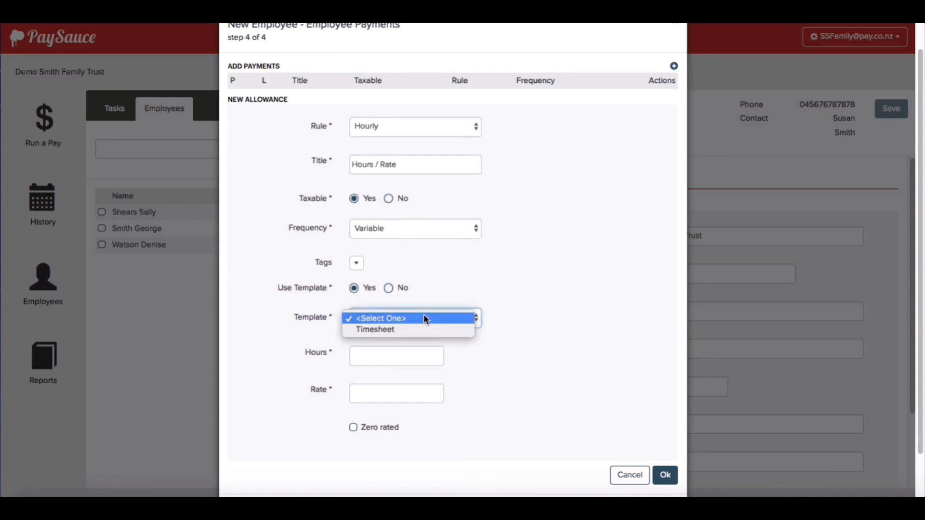
left_click(424, 326)
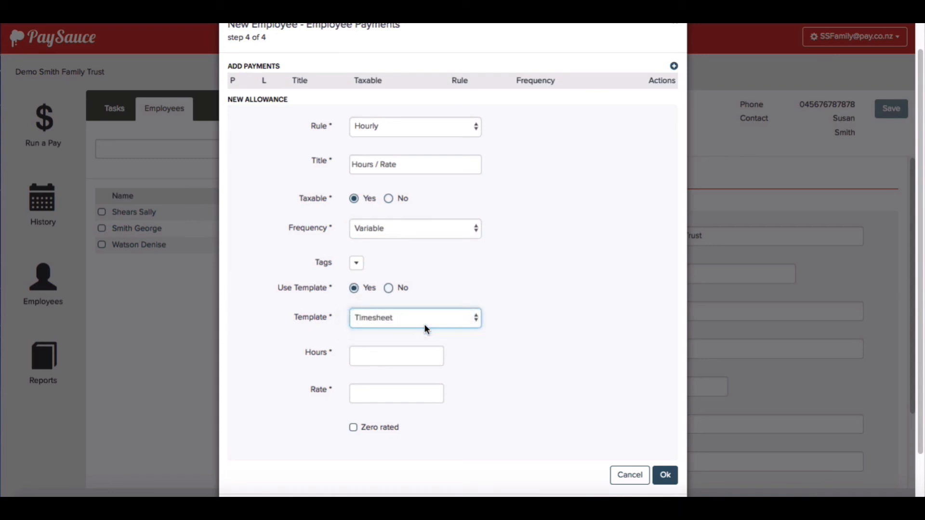
left_click(403, 352)
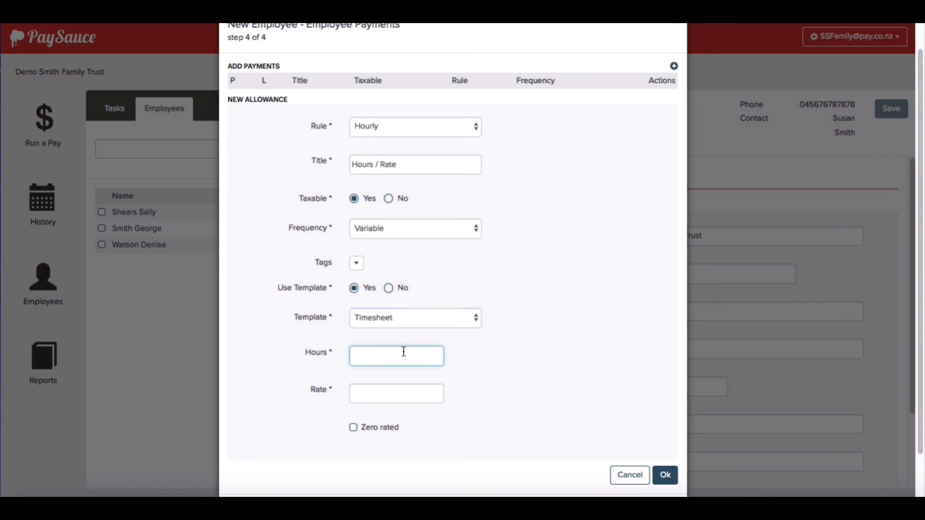
type("0")
left_click(377, 389)
type("17.50")
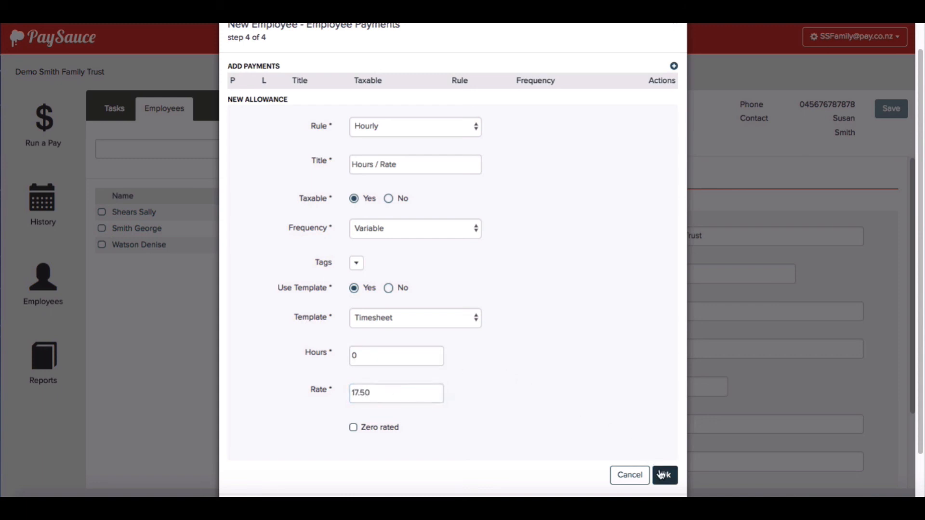
left_click(661, 472)
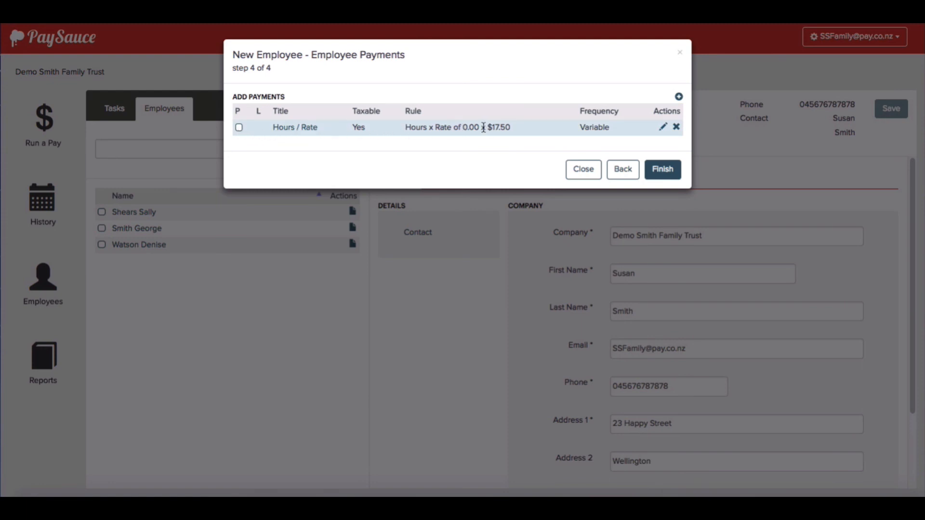
Mark the Hours / Rate payment as primary, finish setup, and open the new employee from the list
left_click(238, 127)
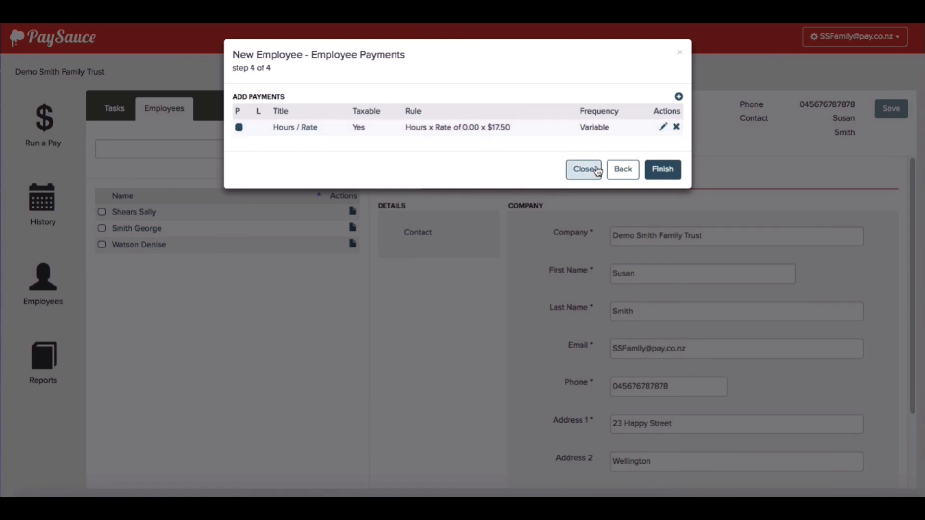
left_click(668, 170)
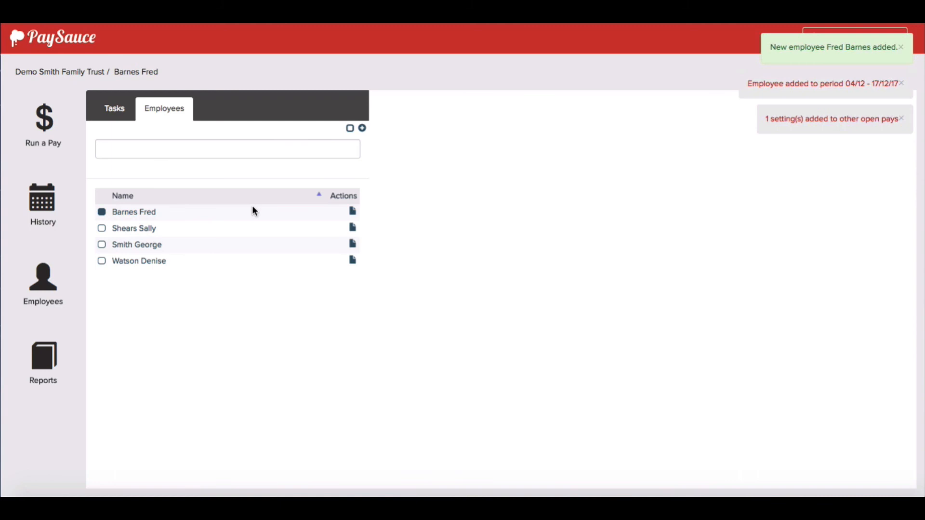
left_click(118, 212)
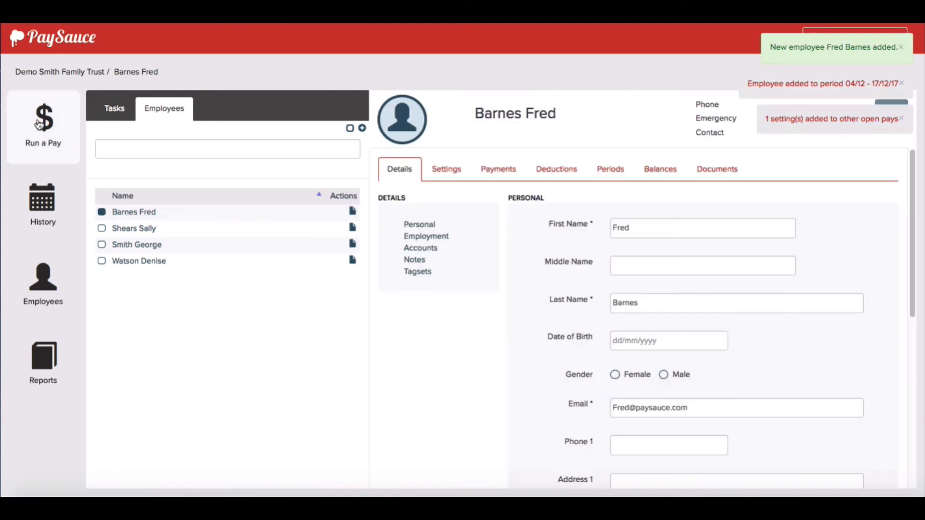